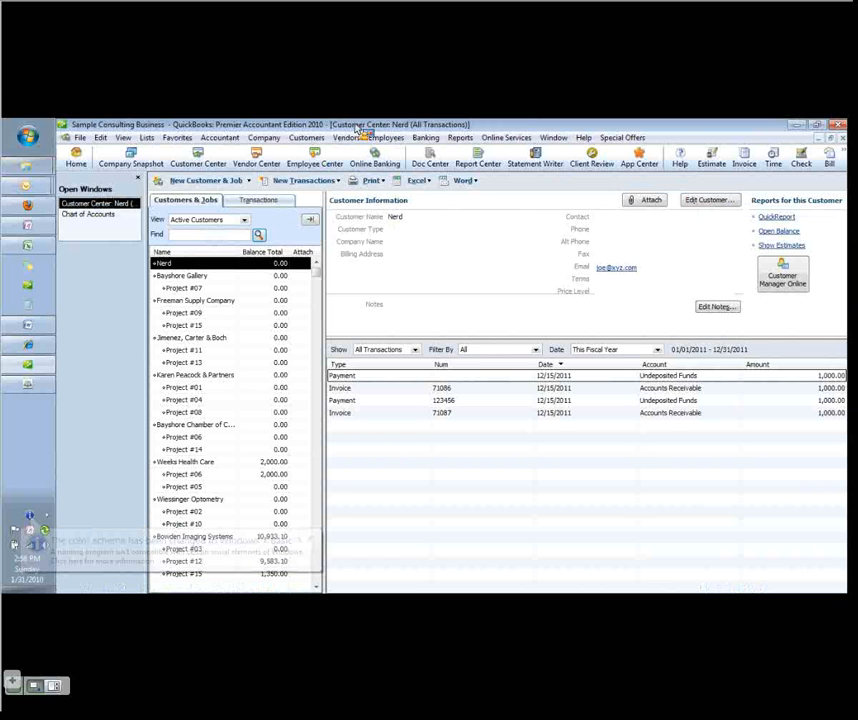
Step: Open the Email Marketing service and look over the Customer Appreciation email templates suggested for the top-spending customers
click(318, 139)
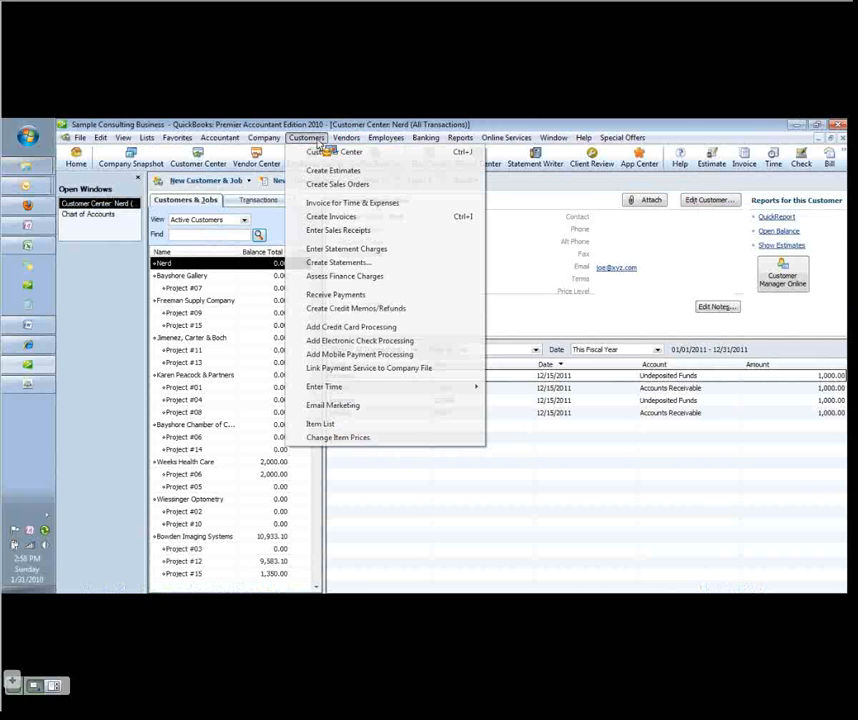
mouse_move(270, 142)
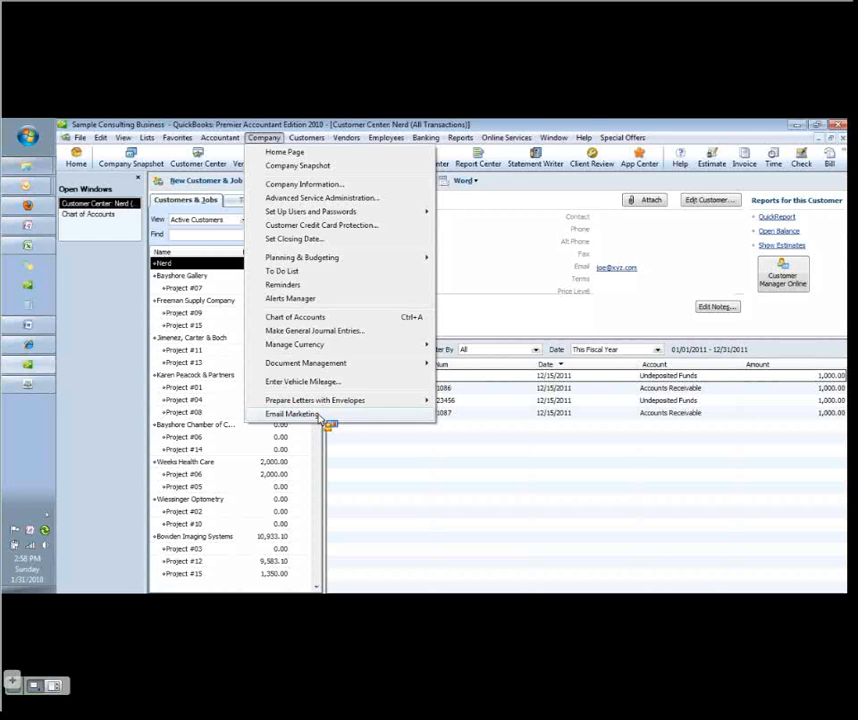
click(293, 414)
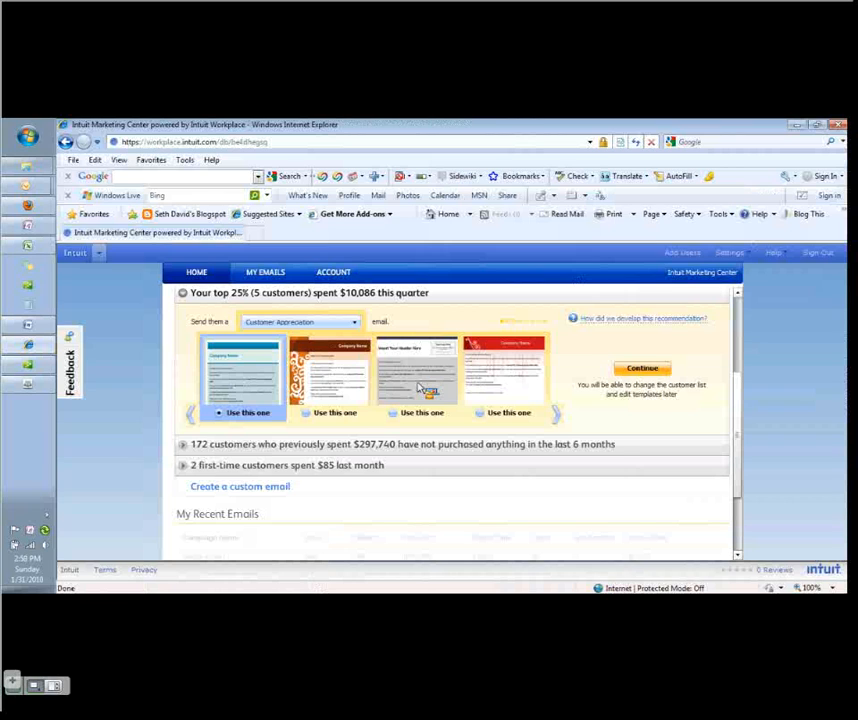
scroll(421, 388, down, 1)
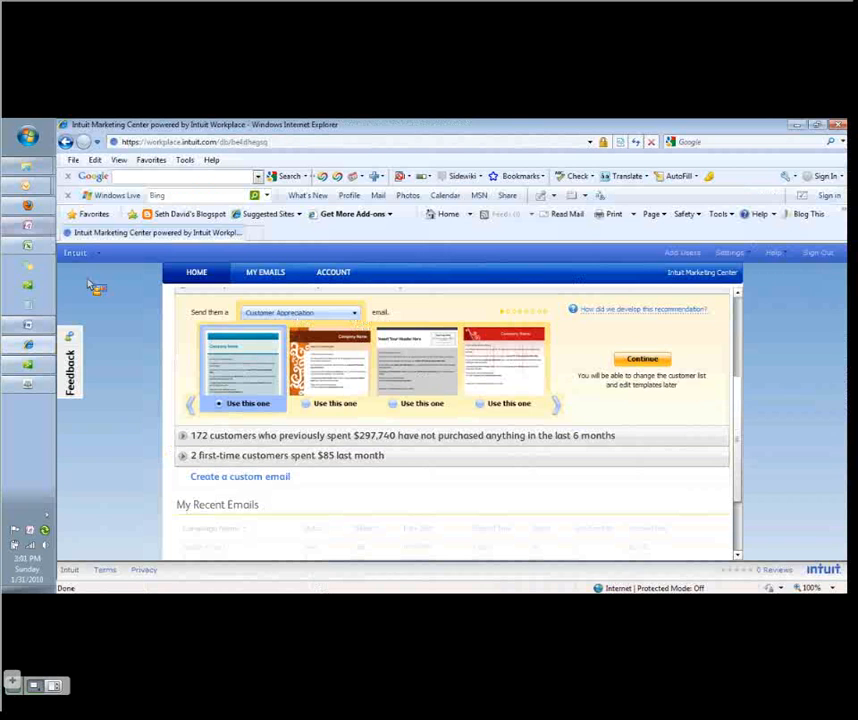
Step: Switch back to QuickBooks and expand the customer list to its full-width view
click(32, 363)
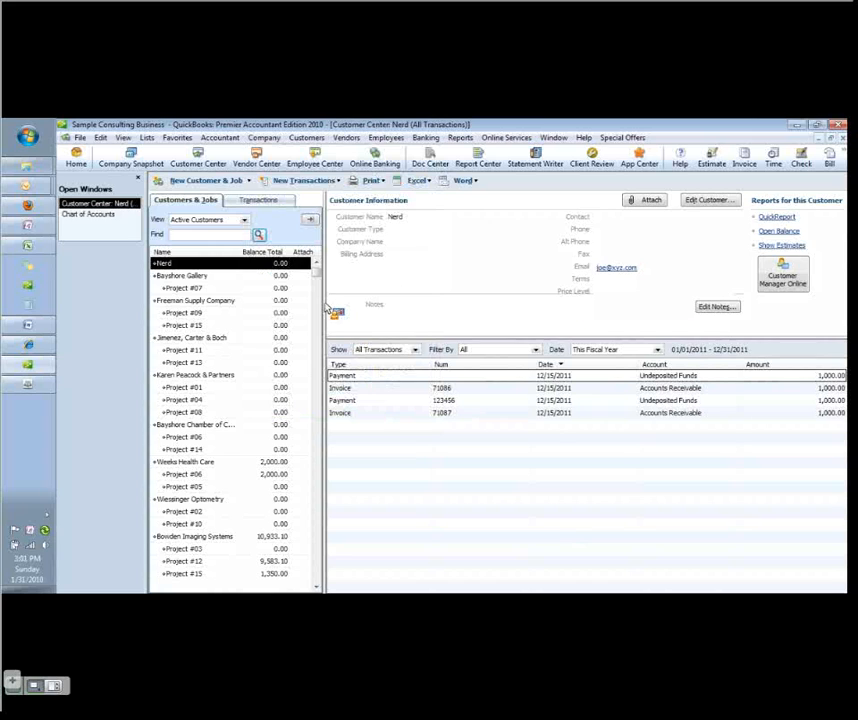
click(312, 222)
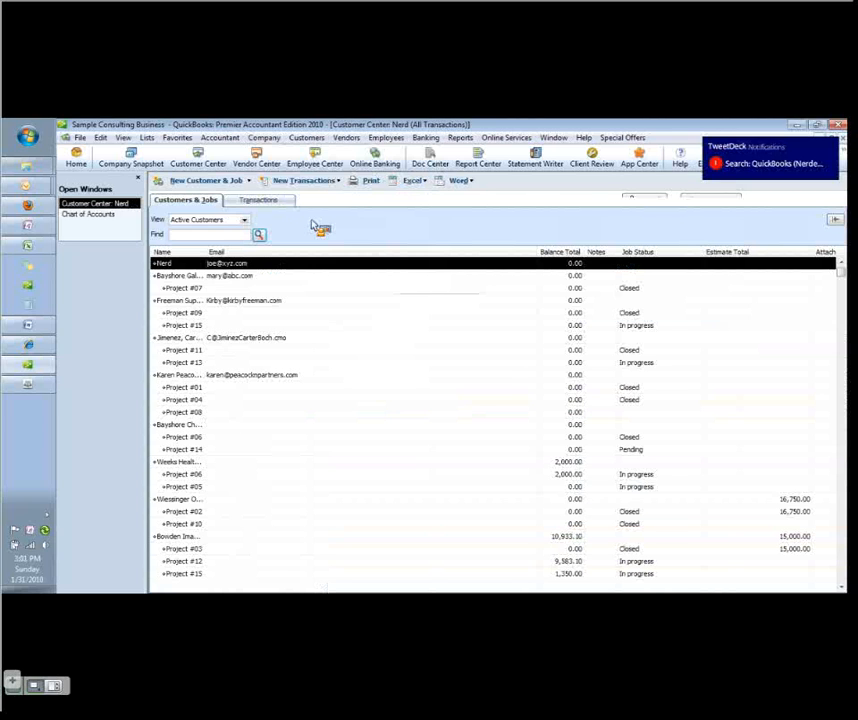
Step: Review the columns available for the customer list, close the column settings, and check the list's Email column for blank entries
right_click(500, 257)
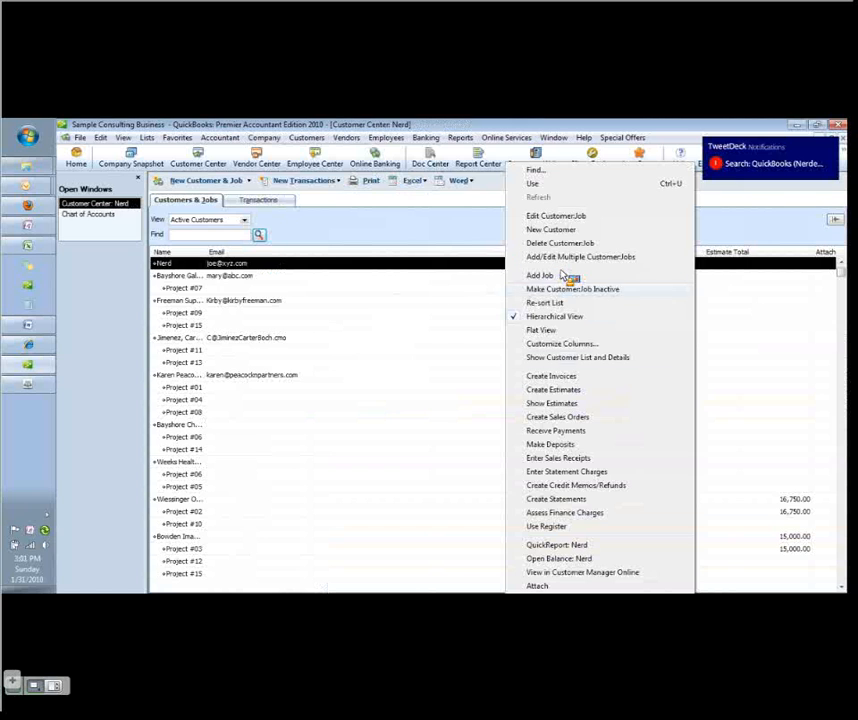
click(565, 343)
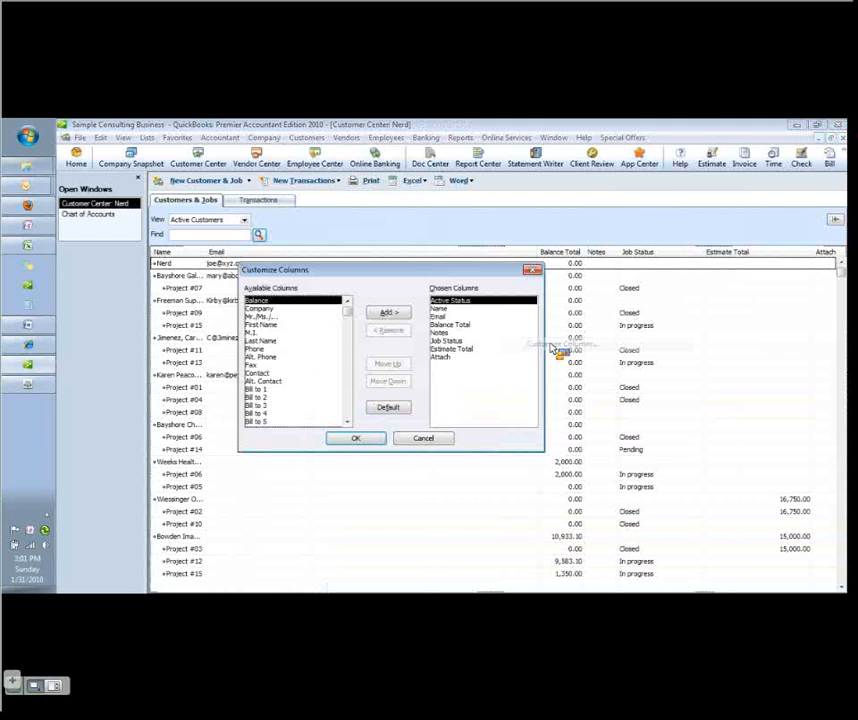
scroll(348, 316, down, 1)
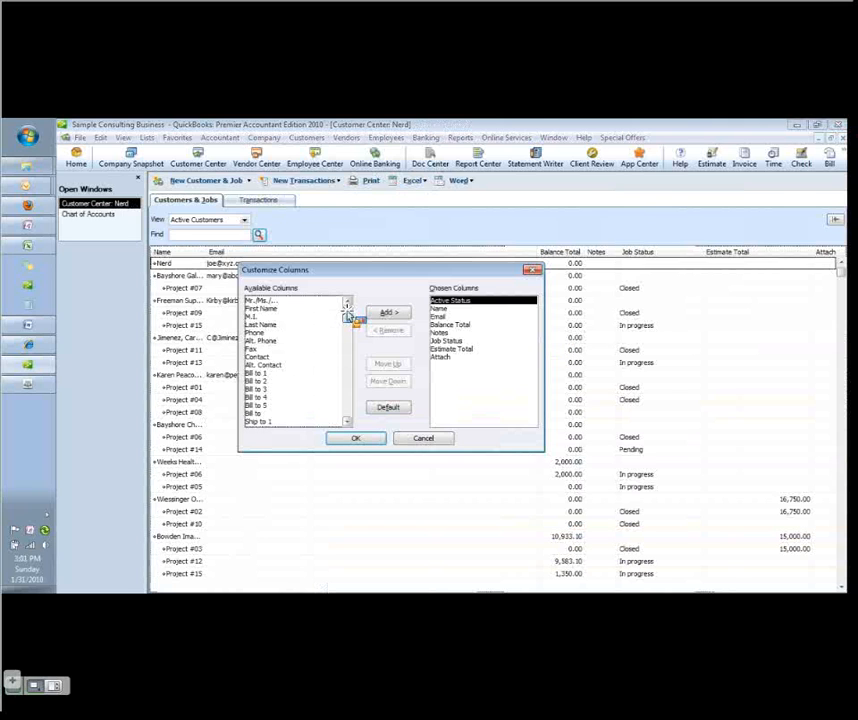
scroll(348, 316, down, 1)
mouse_move(347, 316)
mouse_down()
mouse_move(348, 412)
mouse_move(350, 306)
mouse_up()
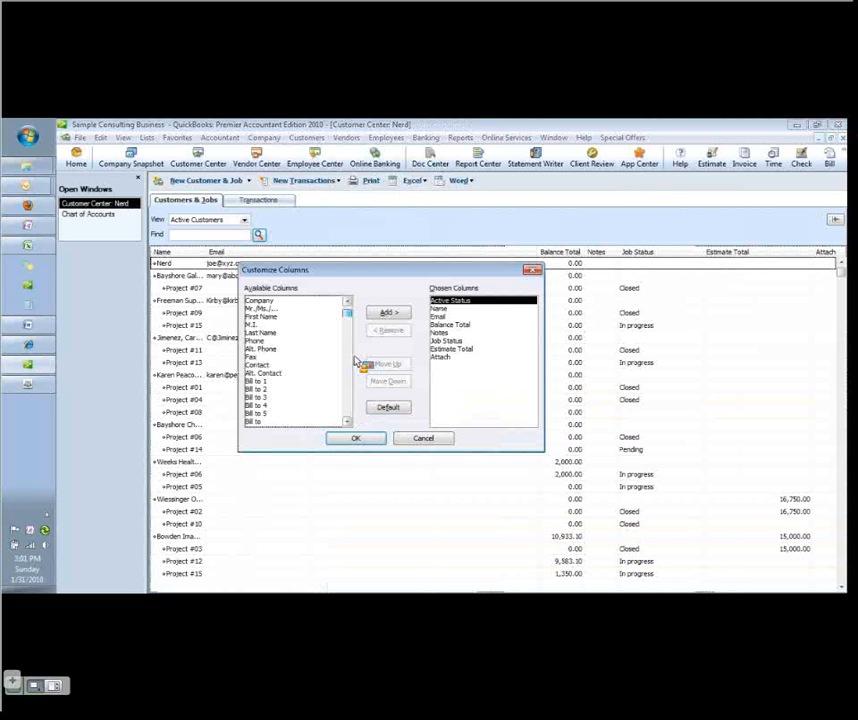
click(346, 421)
drag(346, 421, 347, 423)
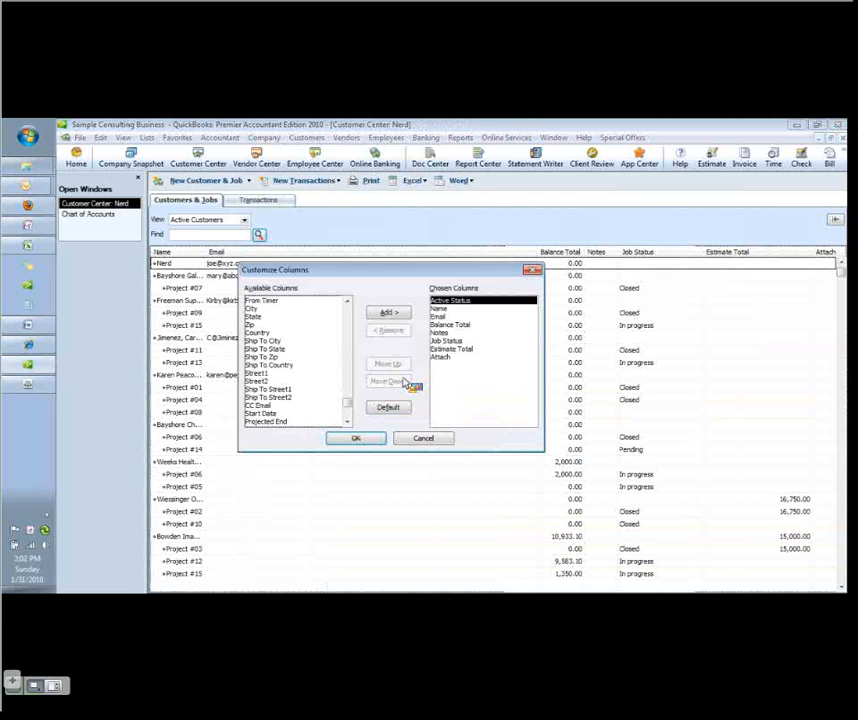
key(Return)
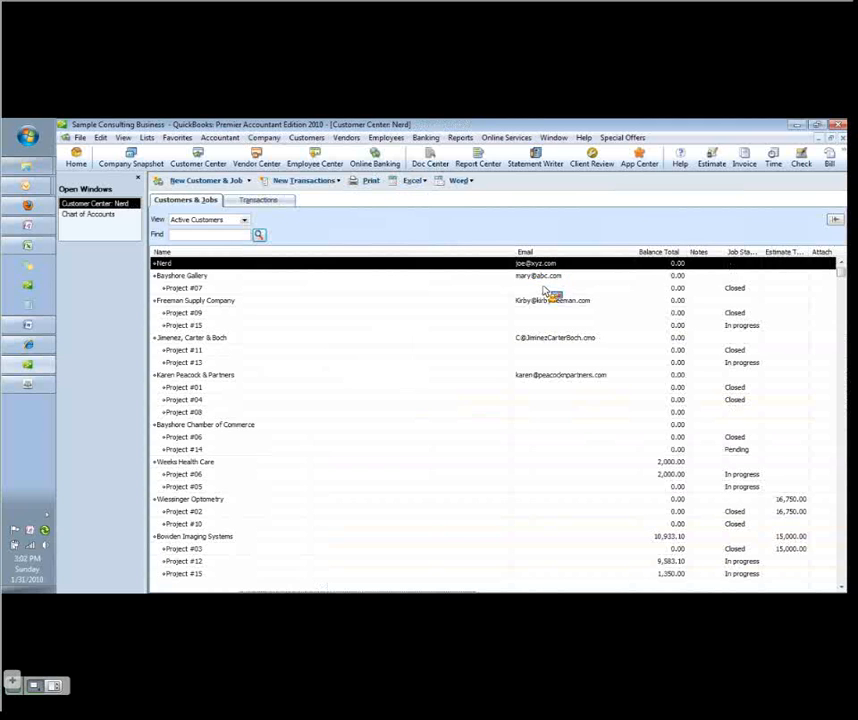
click(551, 288)
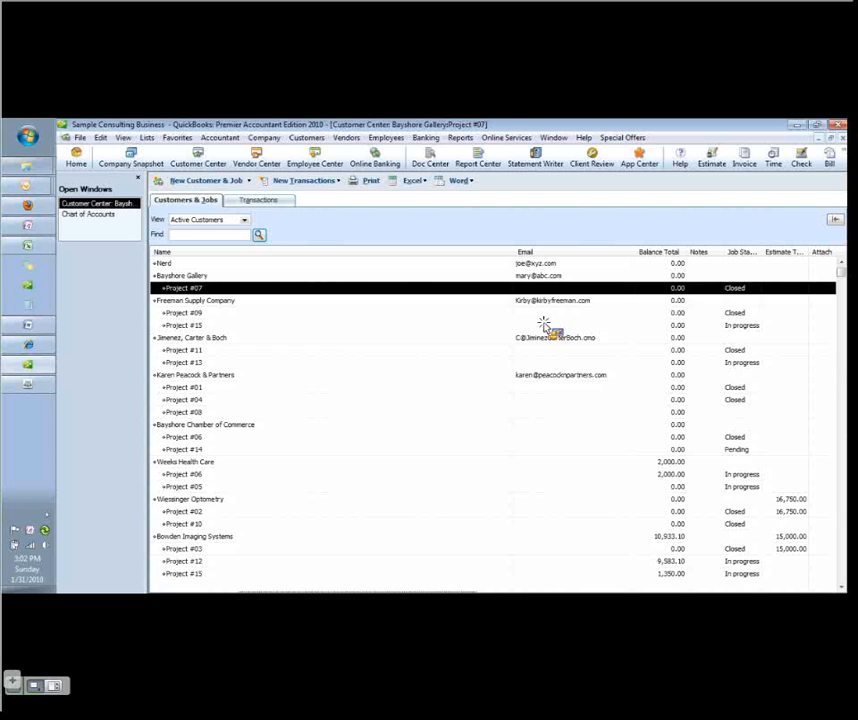
click(541, 363)
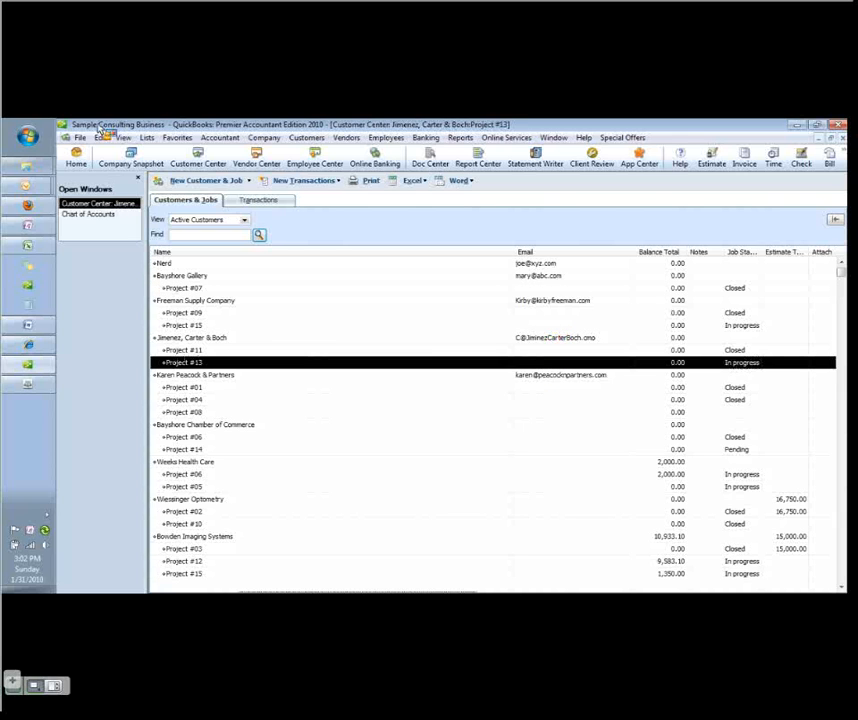
Step: Open Add/Edit Multiple List Entries for customers and place the cursor in the E-mail field of Project #04
click(147, 138)
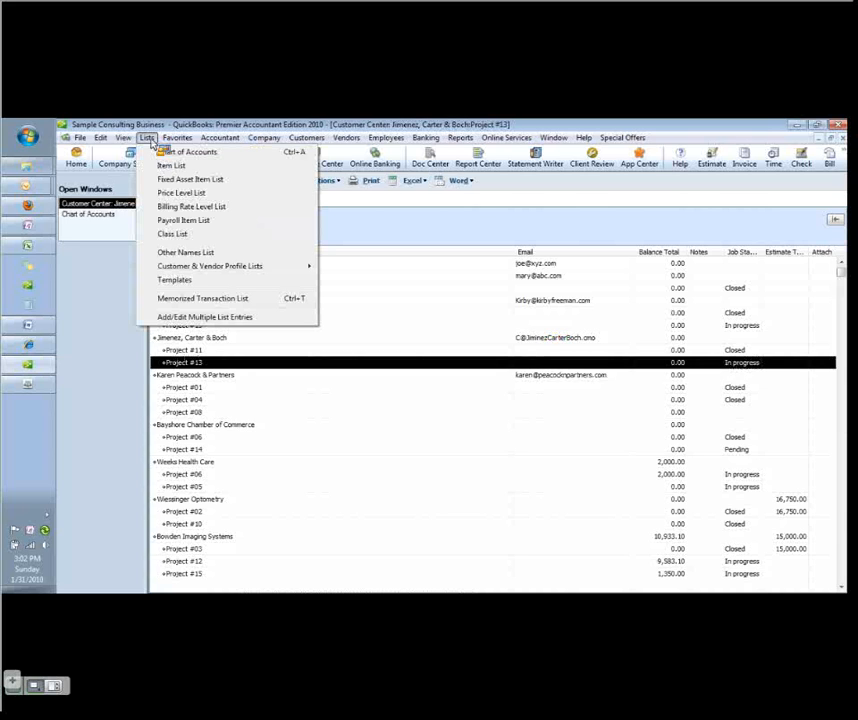
click(205, 317)
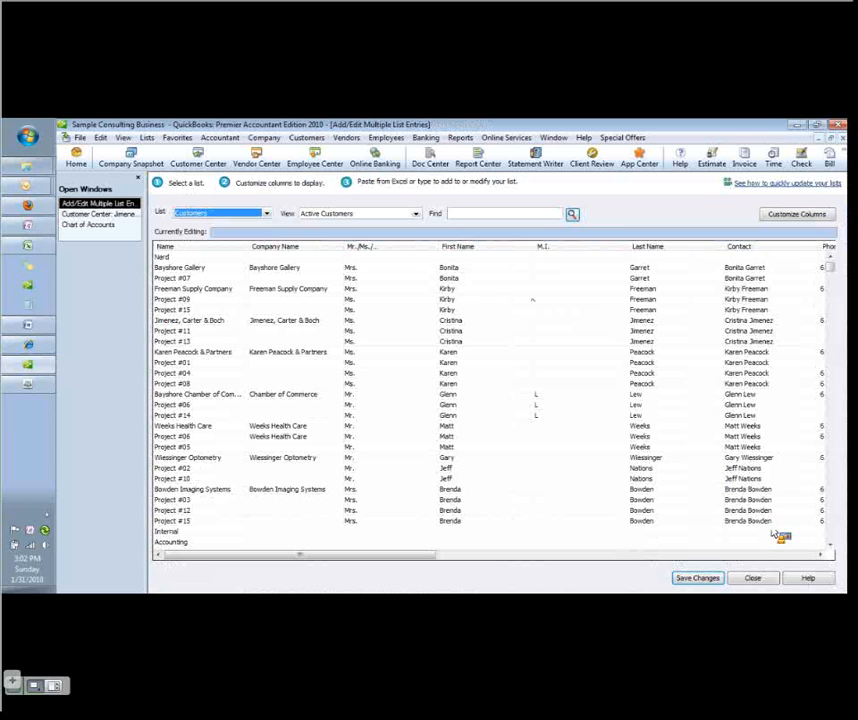
click(808, 555)
click(570, 376)
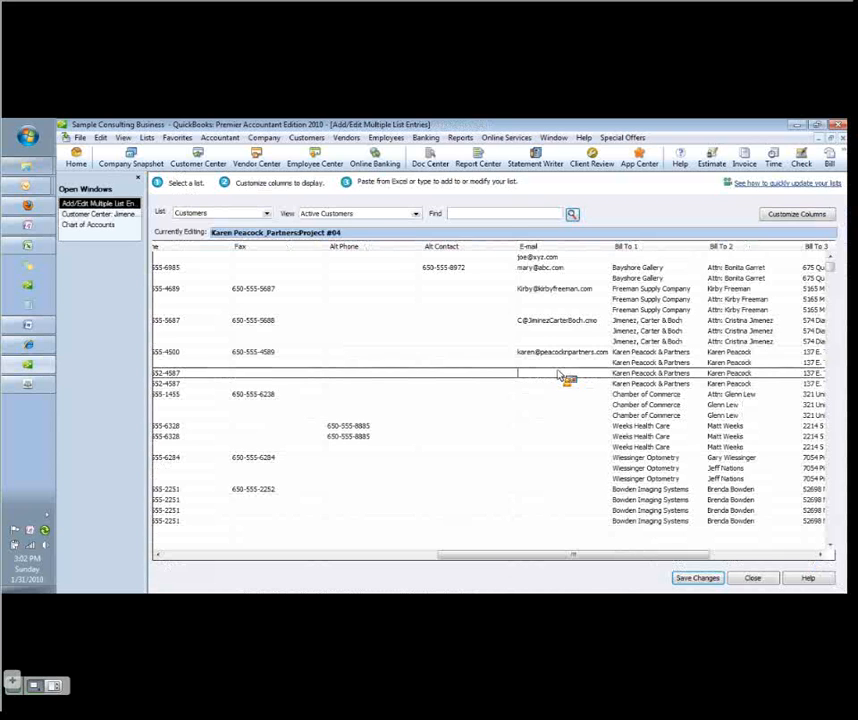
Step: Go down the blank E-mail fields to Wiessinger Optometry's Project #02 and save the list changes
key(Down)
key(Down)
key(Down)
key(Down)
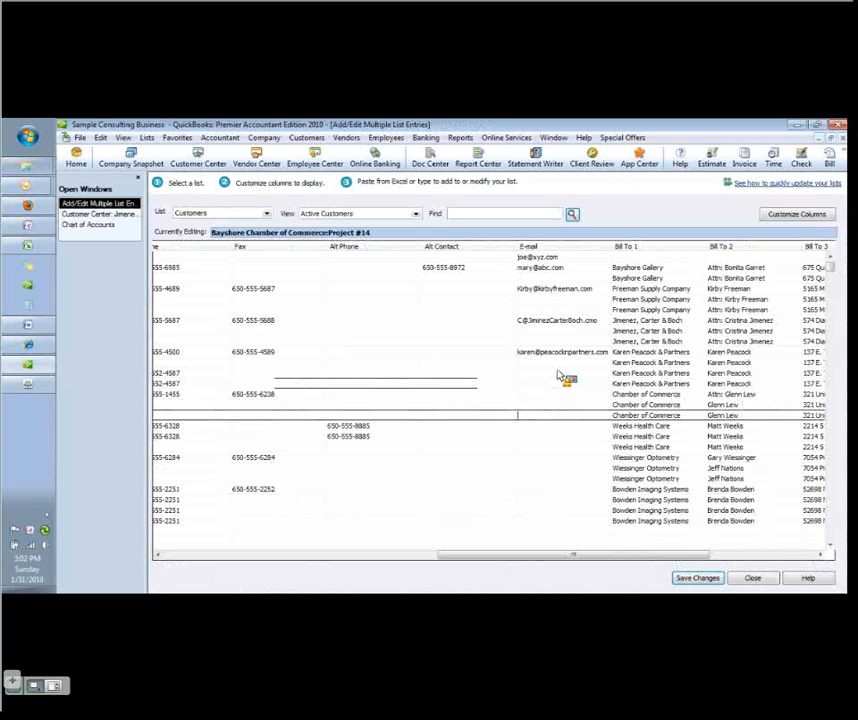
key(Down)
key(Down)
key(Down)
key(Down)
key(Down)
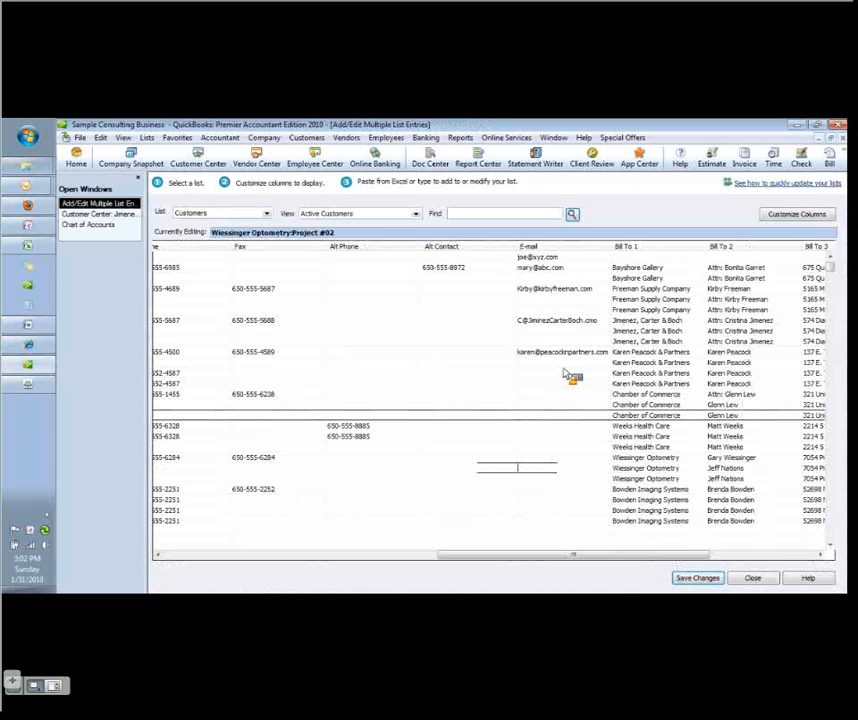
click(696, 579)
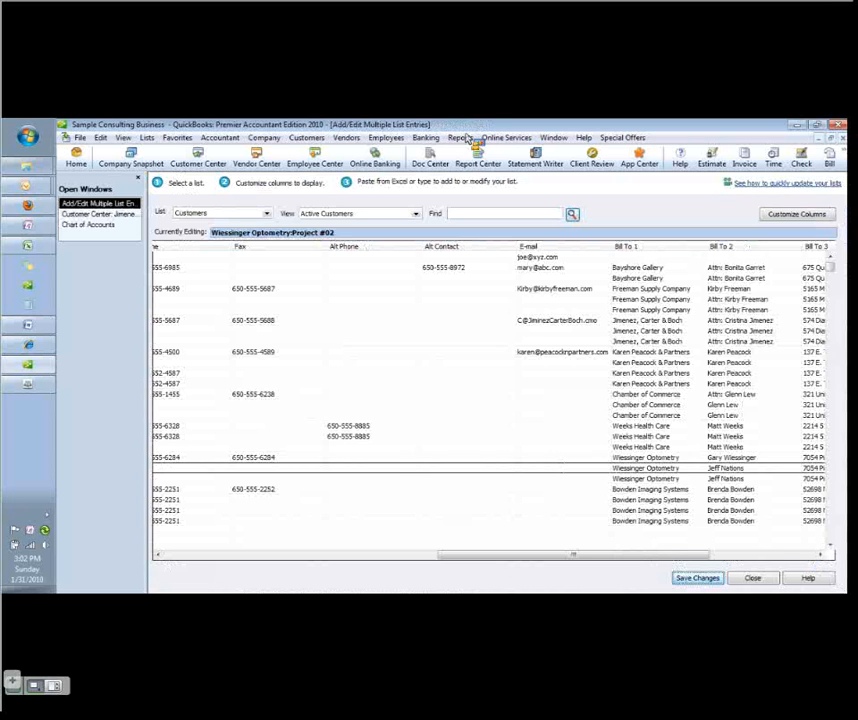
Step: Open the Customer Contact List report and its display modification settings
click(464, 137)
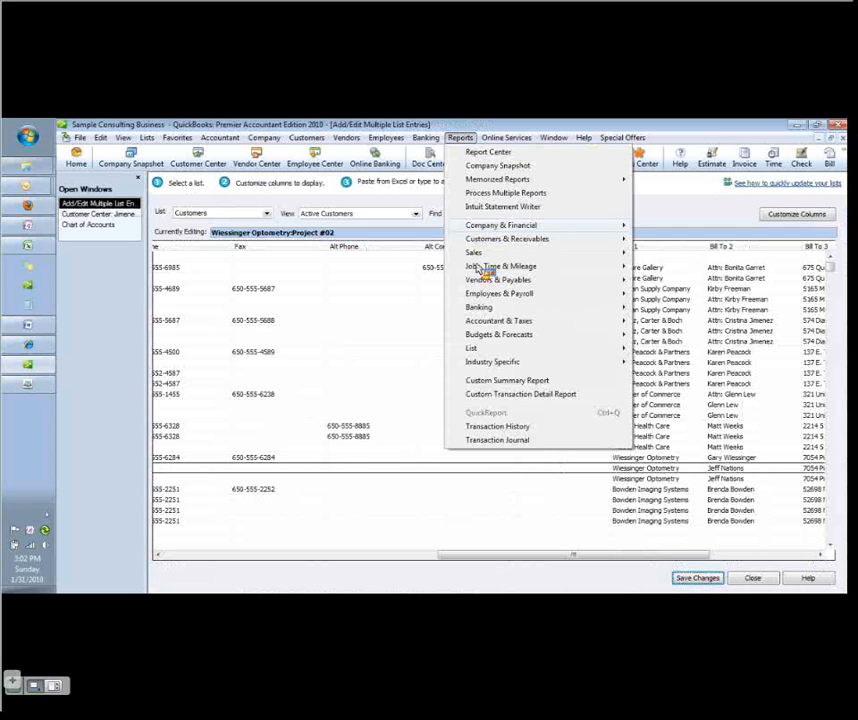
mouse_move(540, 348)
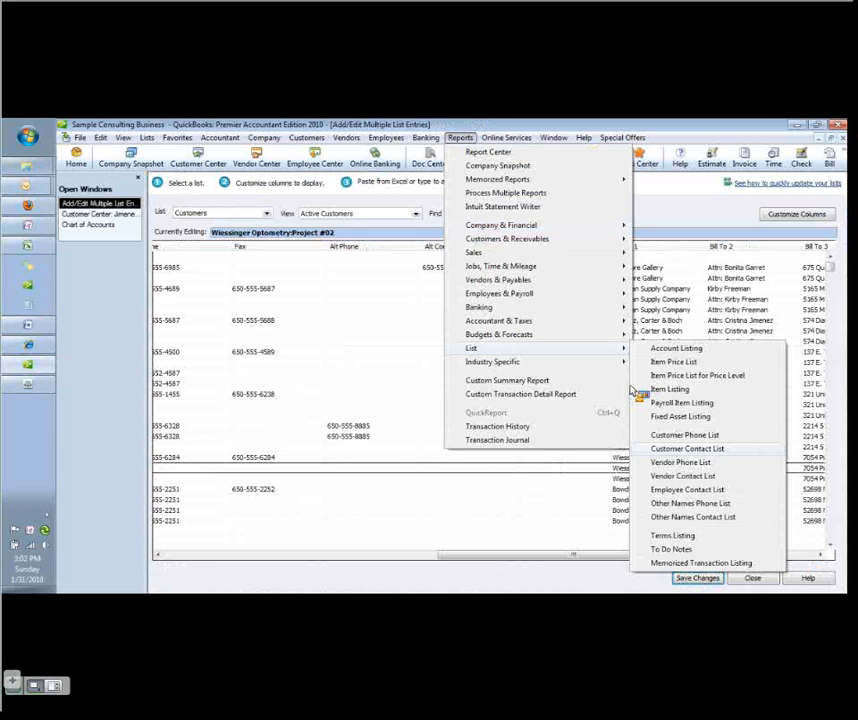
click(708, 450)
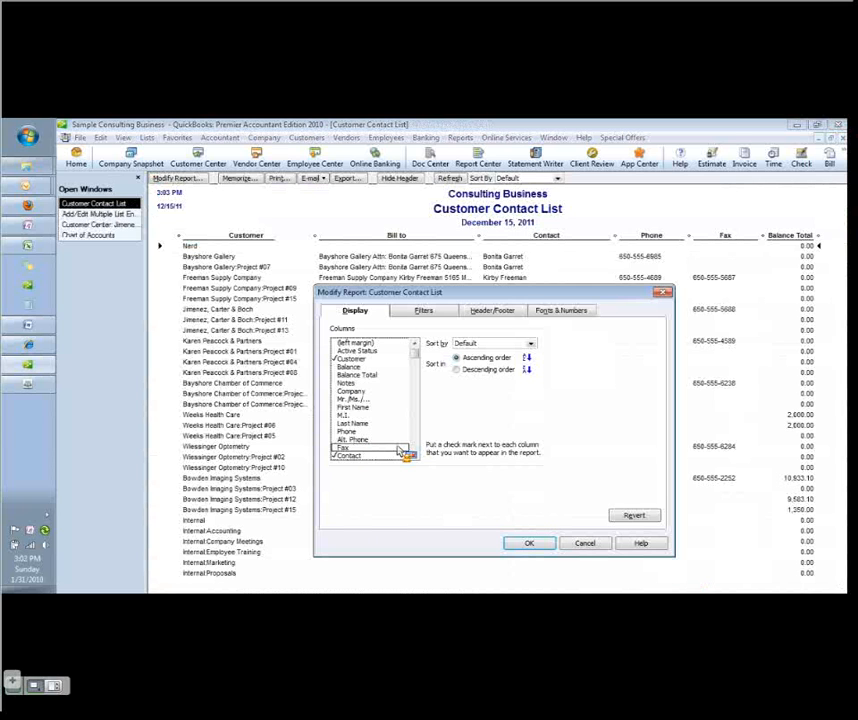
Step: Set the report to show only the Customer, First Name, Last Name and Email columns
scroll(400, 450, down, 5)
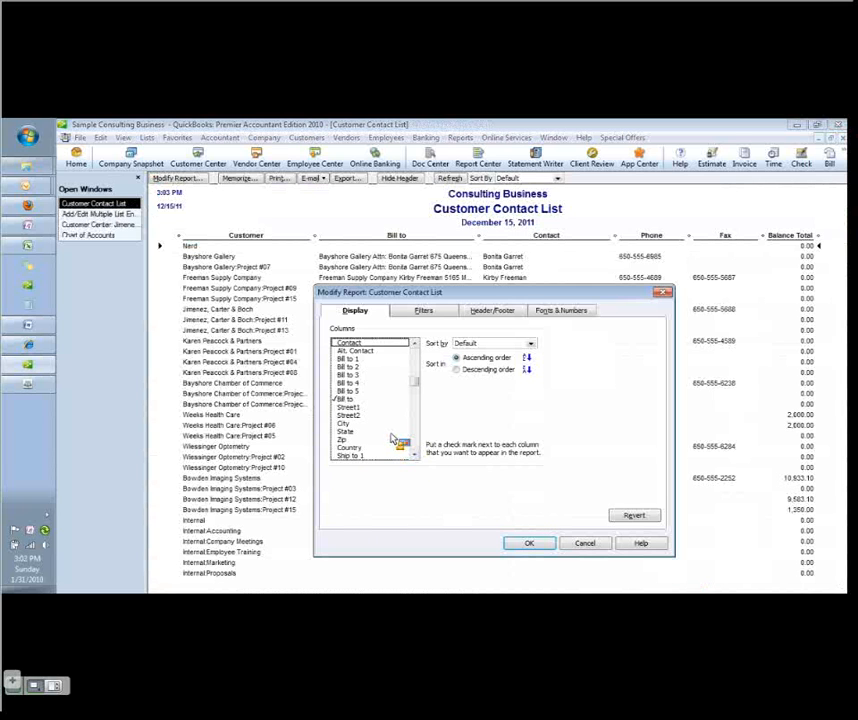
scroll(405, 450, down, 6)
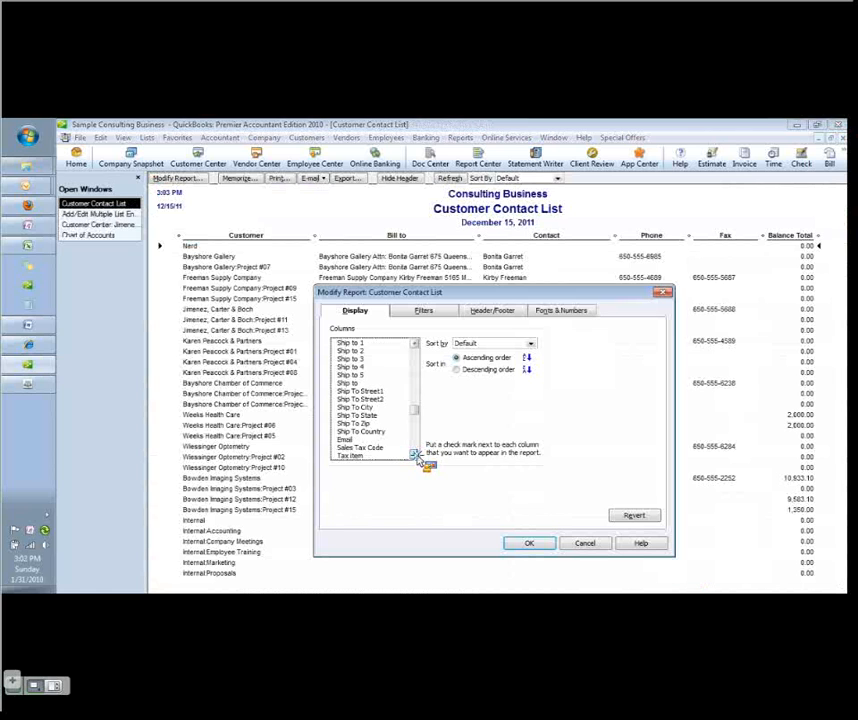
scroll(405, 452, down, 3)
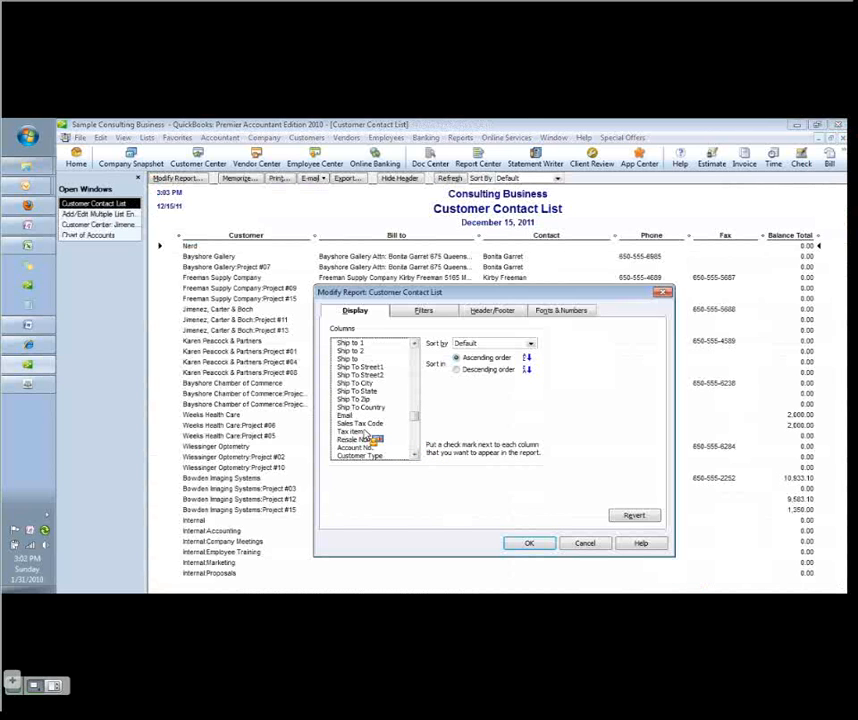
click(522, 541)
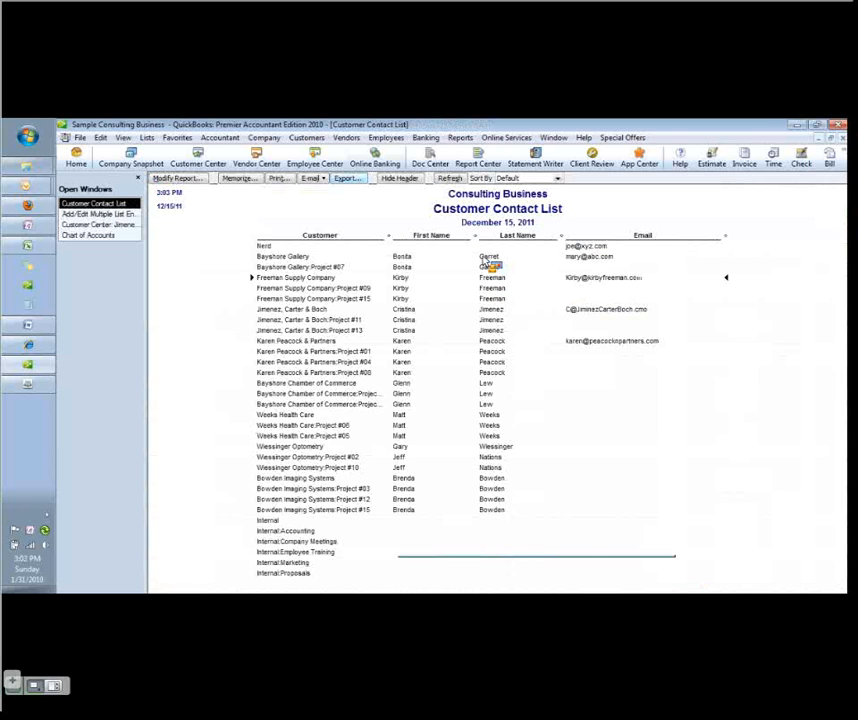
Step: Export the Customer Contact List to a new Excel workbook, with the header sent to the screen in Excel
click(349, 179)
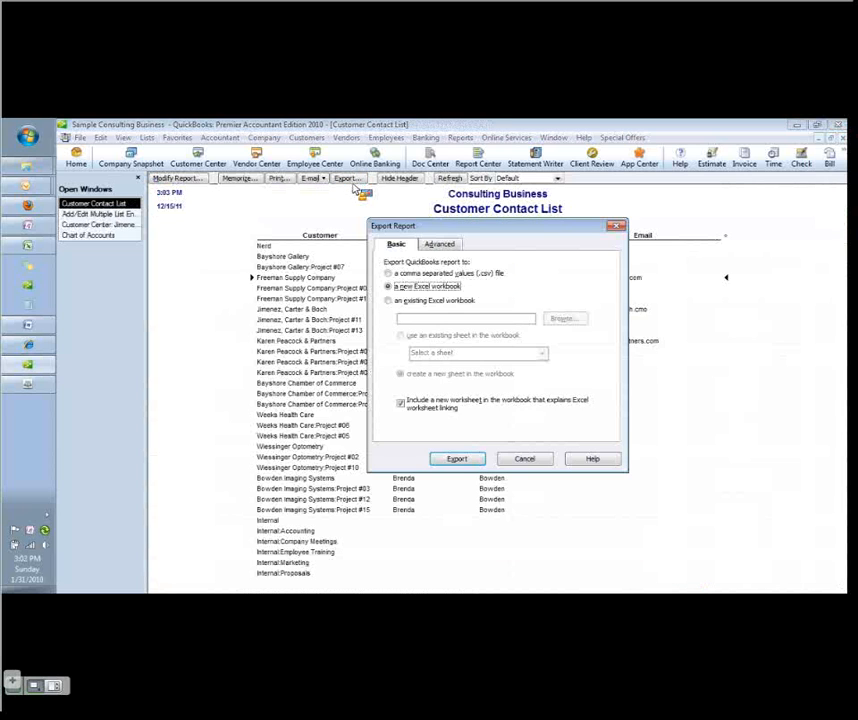
click(439, 245)
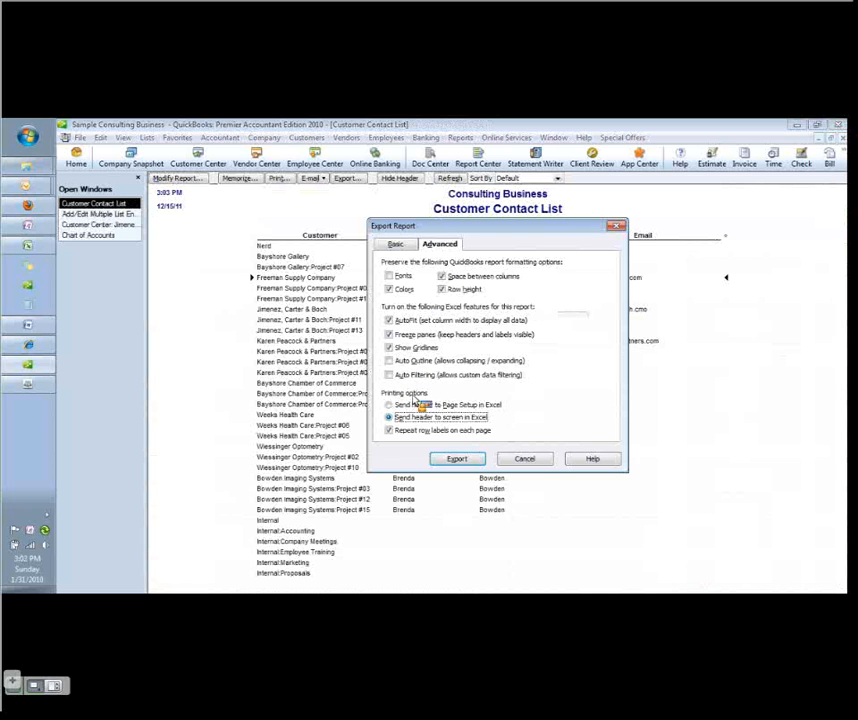
click(440, 452)
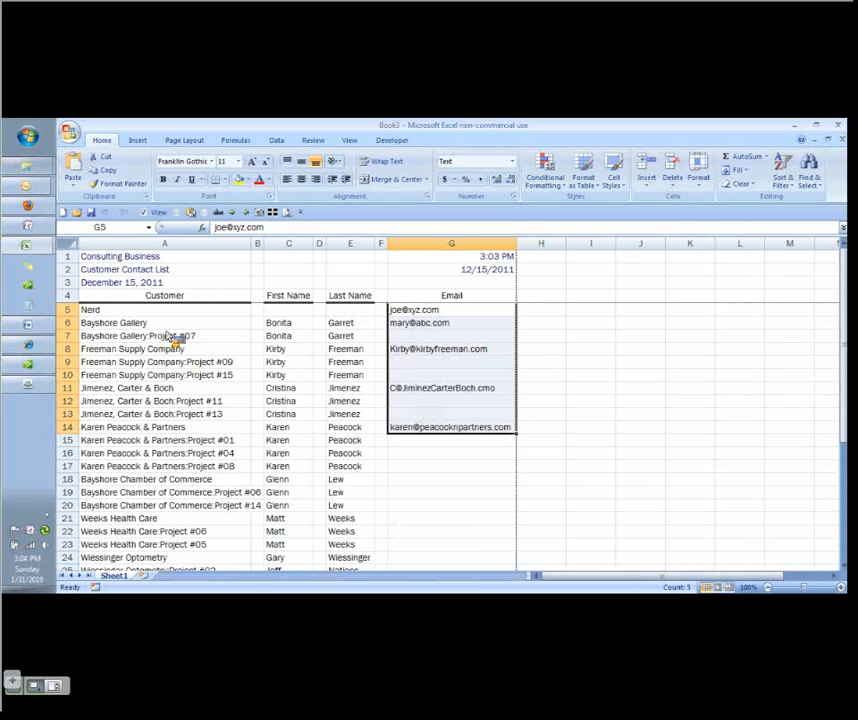
Step: Switch to the Connect Pro meeting window and take the screen-sharing pod out of full-screen view
click(28, 384)
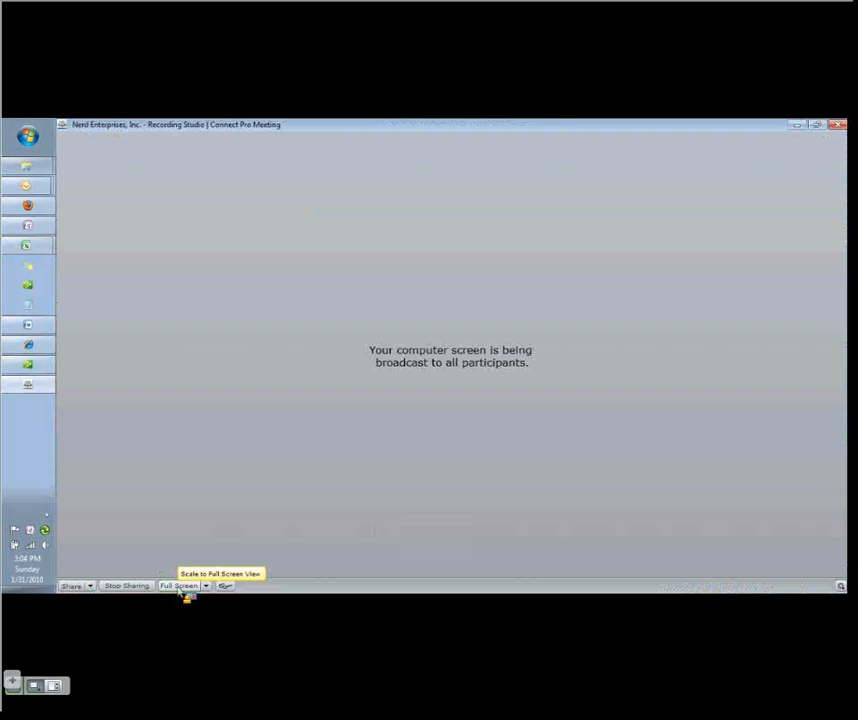
click(181, 587)
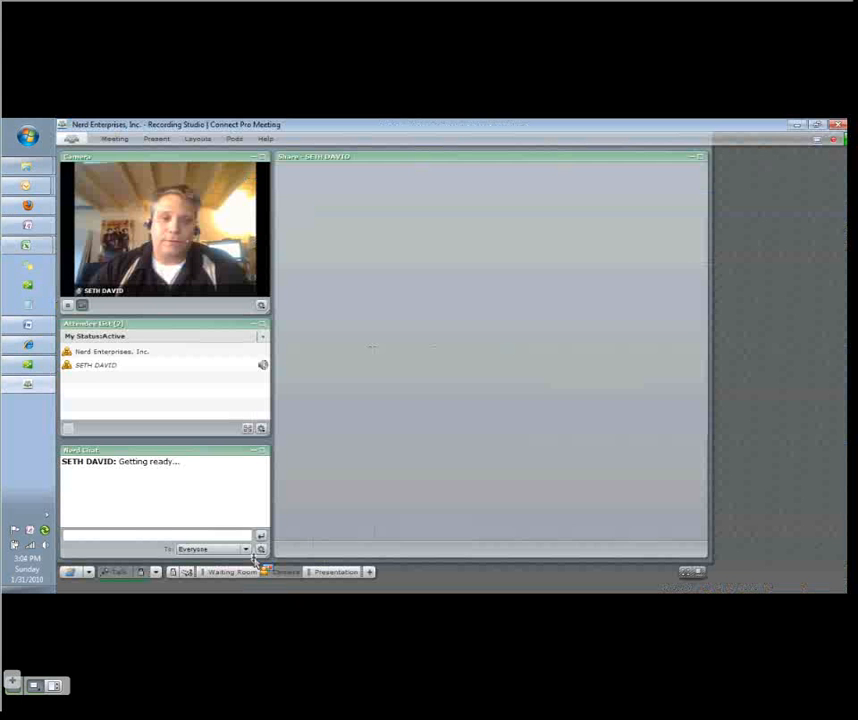